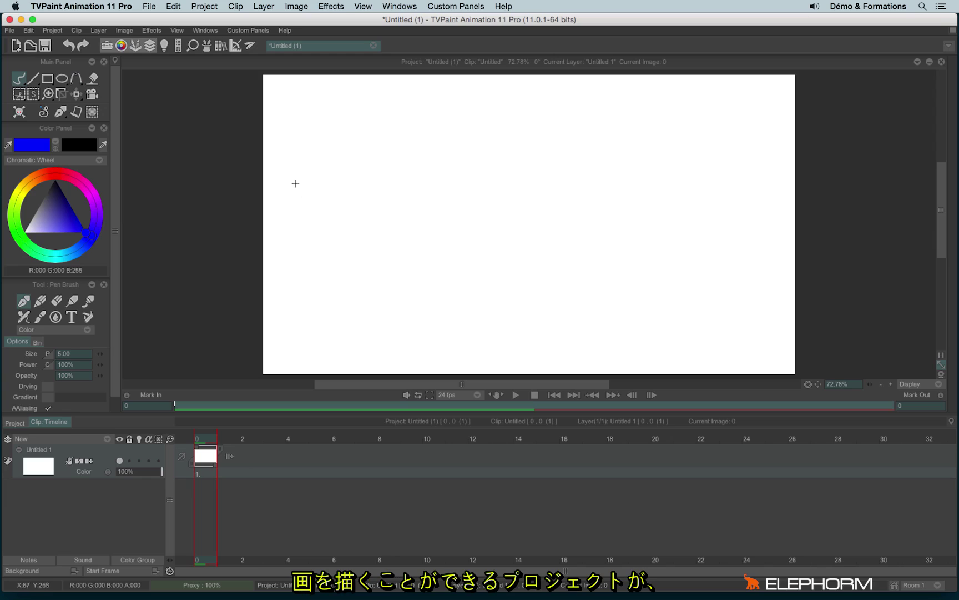
Draw and erase a test stroke, then bring up the New Project settings dialog
{"action": "mouse_move", "coordinate": [287, 201]}
{"action": "left_mouse_down"}
{"action": "mouse_move", "coordinate": [434, 221]}
{"action": "mouse_move", "coordinate": [564, 207]}
{"action": "mouse_move", "coordinate": [680, 290]}
{"action": "mouse_move", "coordinate": [689, 320]}
{"action": "left_mouse_up"}
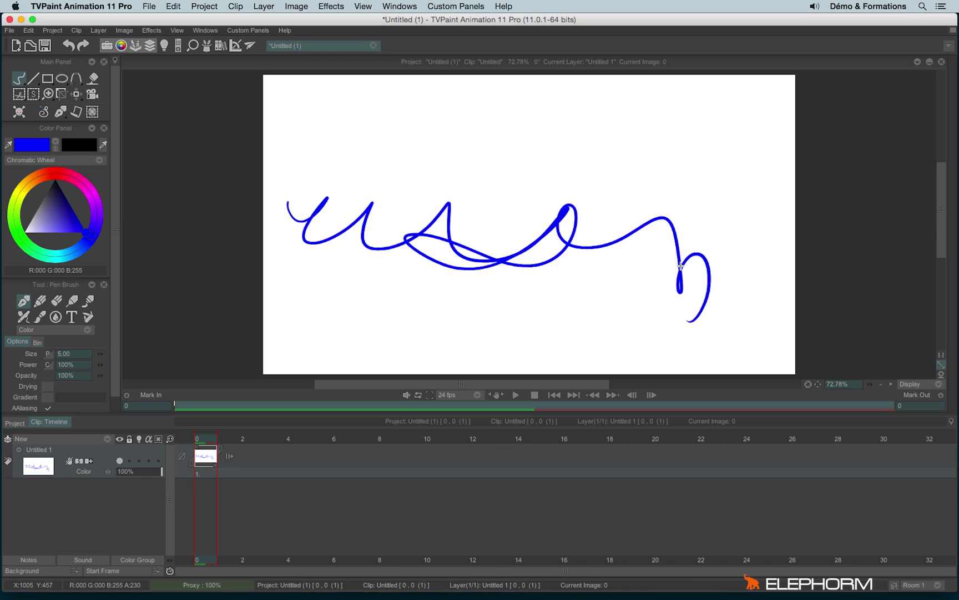
{"action": "key", "text": "BackSpace"}
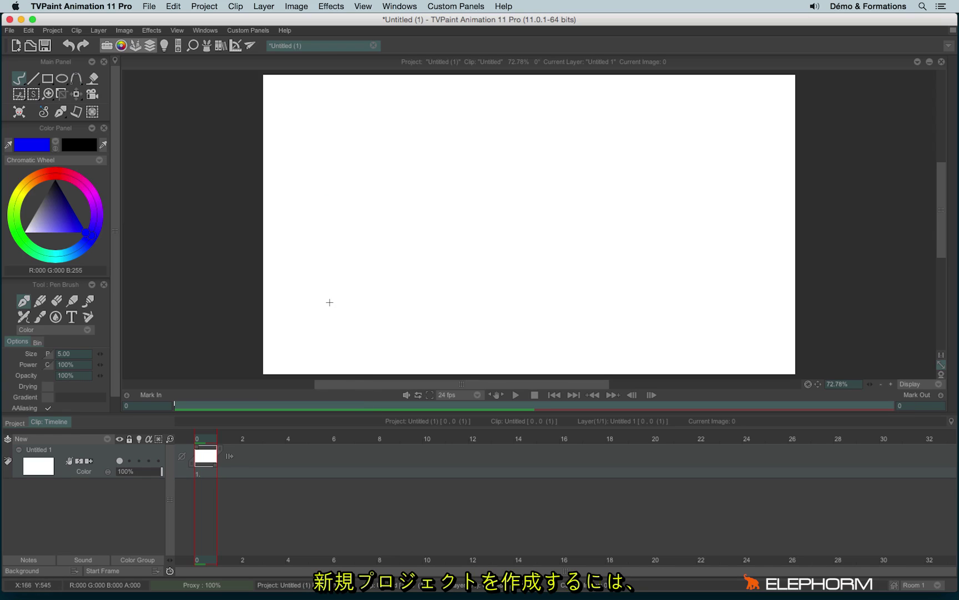
{"action": "left_click", "coordinate": [10, 31]}
{"action": "mouse_move", "coordinate": [34, 40]}
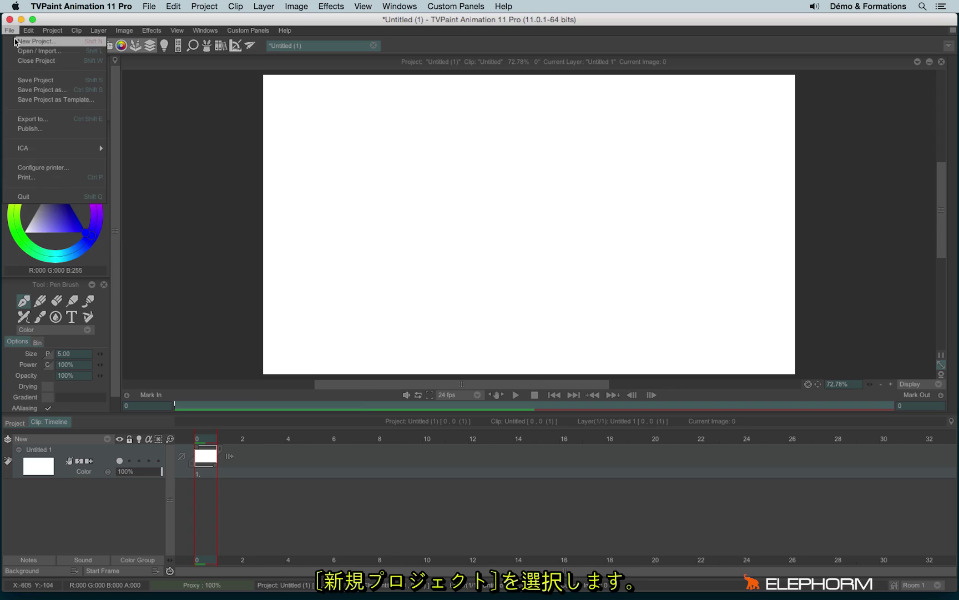
{"action": "left_click", "coordinate": [96, 48]}
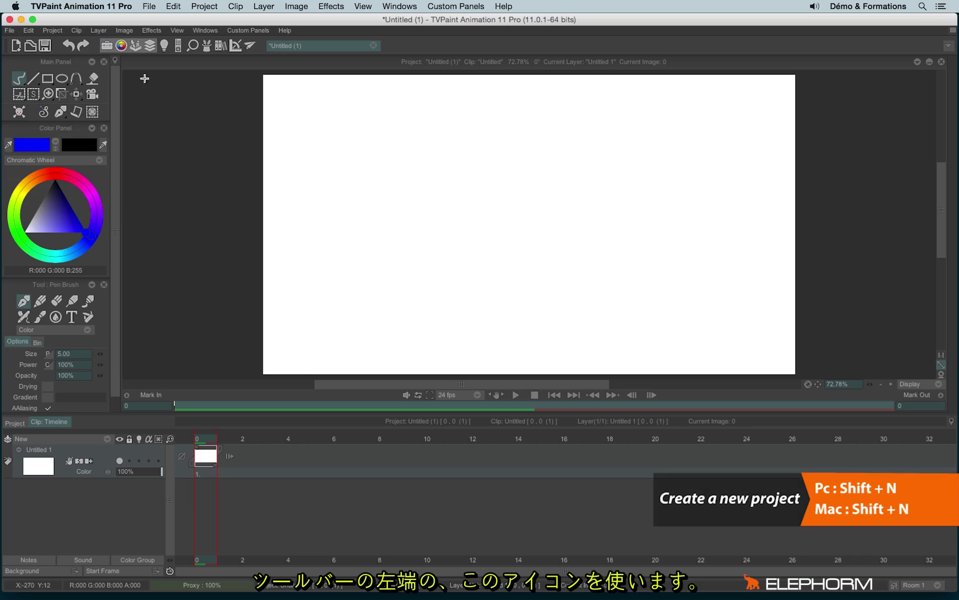
{"action": "left_click", "coordinate": [16, 47]}
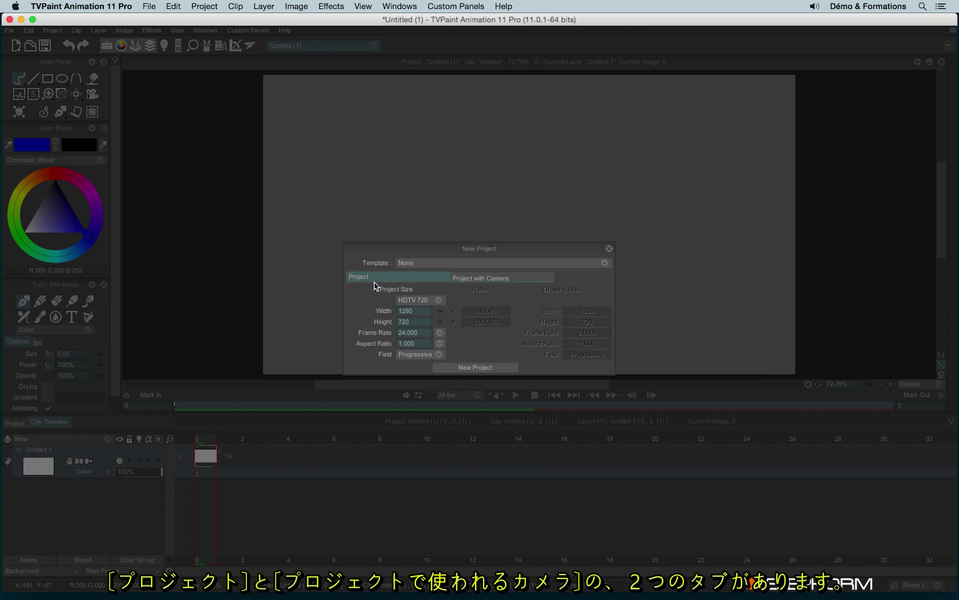
Review the Project with Camera tab and the size presets, leaving them unchanged
{"action": "left_click", "coordinate": [481, 279]}
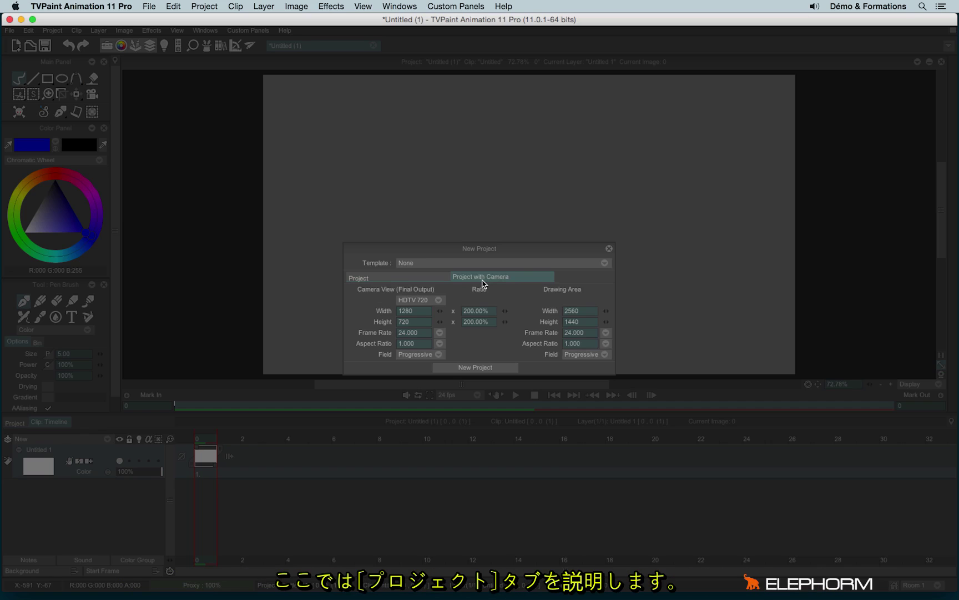
{"action": "left_click", "coordinate": [428, 281]}
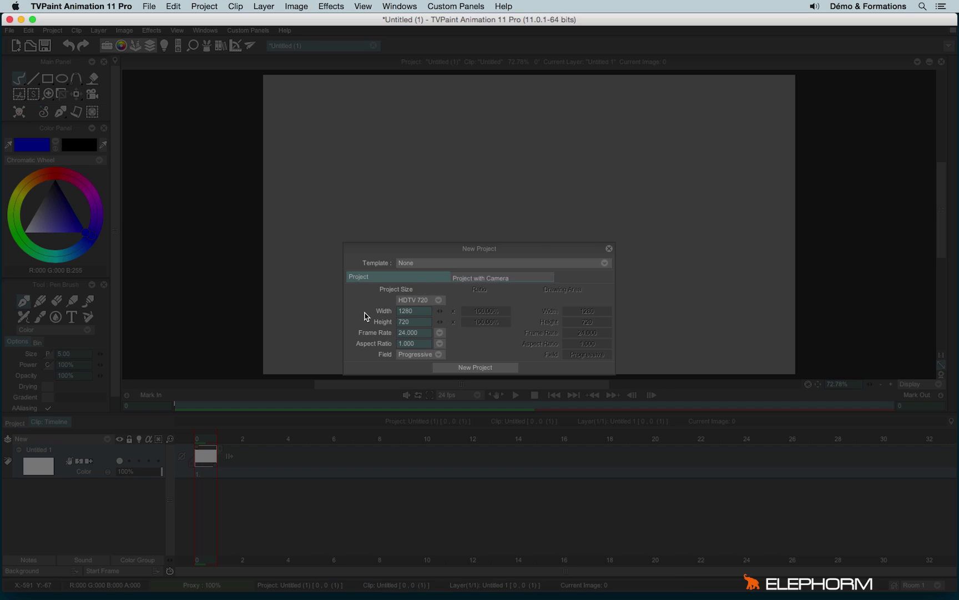
{"action": "left_click", "coordinate": [418, 305]}
{"action": "mouse_move", "coordinate": [442, 350]}
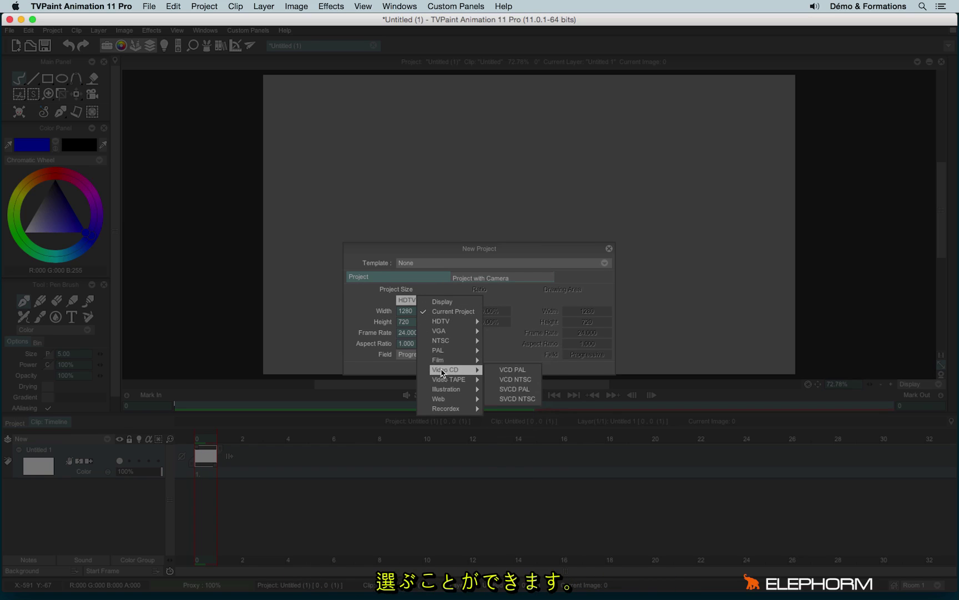
{"action": "left_click", "coordinate": [434, 313]}
Set the project Width to 5000 and Height to 2000
{"action": "left_click", "coordinate": [414, 314]}
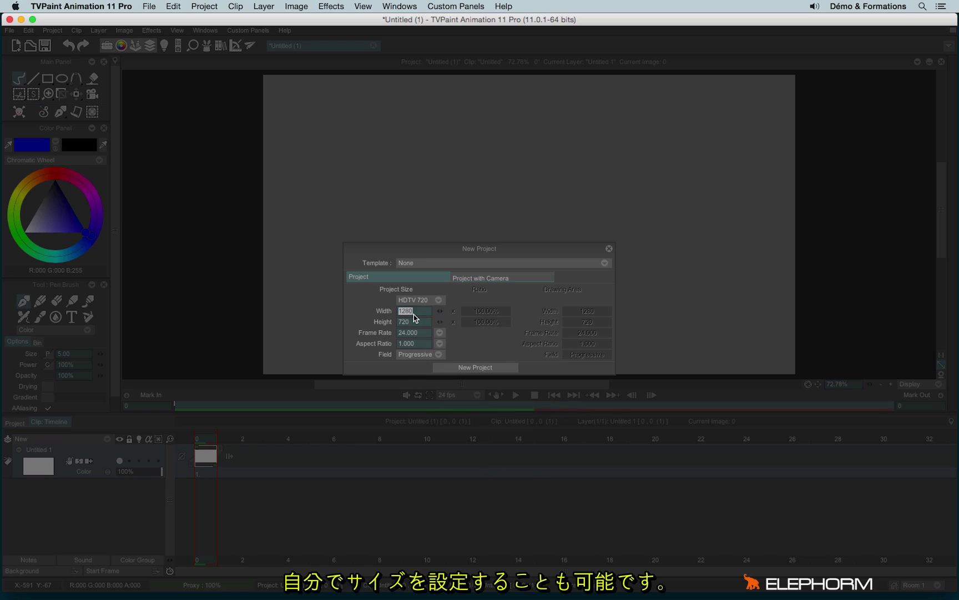
{"action": "type", "text": "5000"}
{"action": "left_click", "coordinate": [411, 322]}
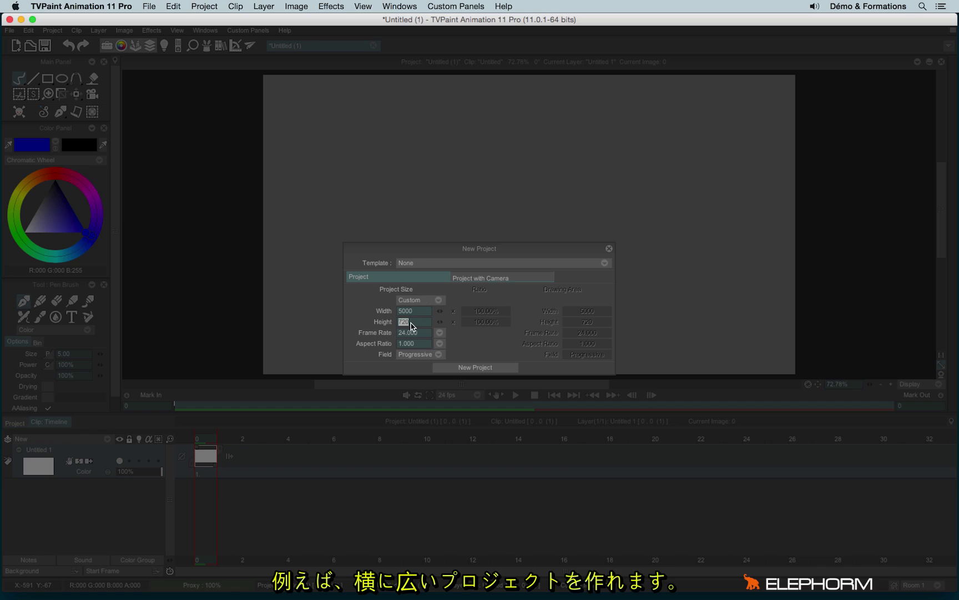
{"action": "type", "text": "2000"}
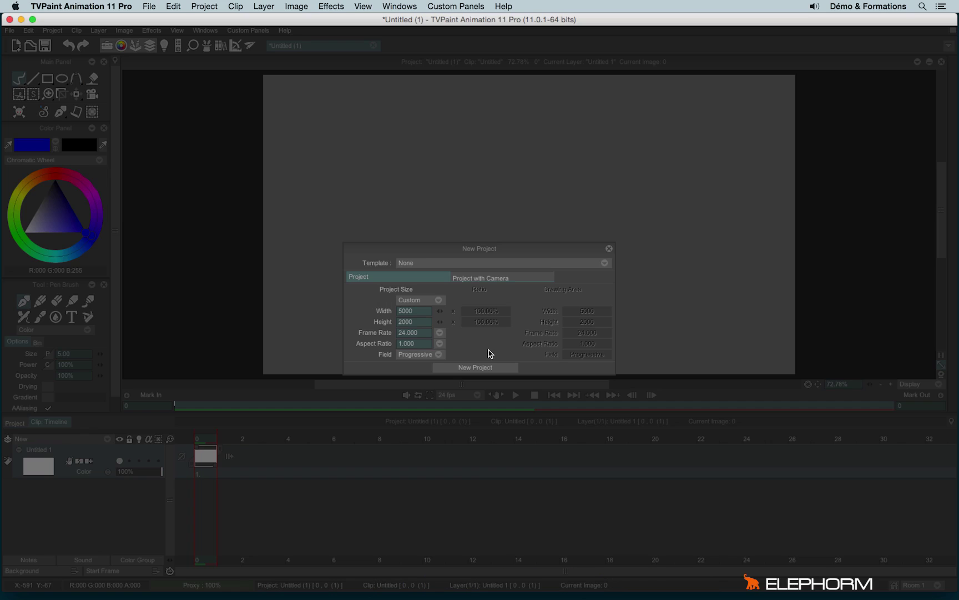
{"action": "left_click", "coordinate": [413, 335]}
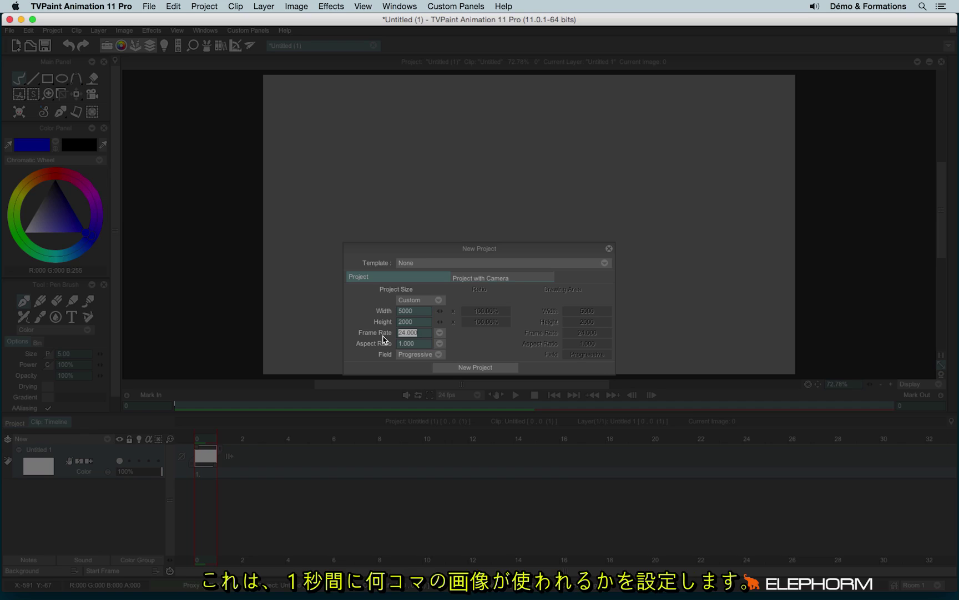
{"action": "left_click", "coordinate": [417, 344]}
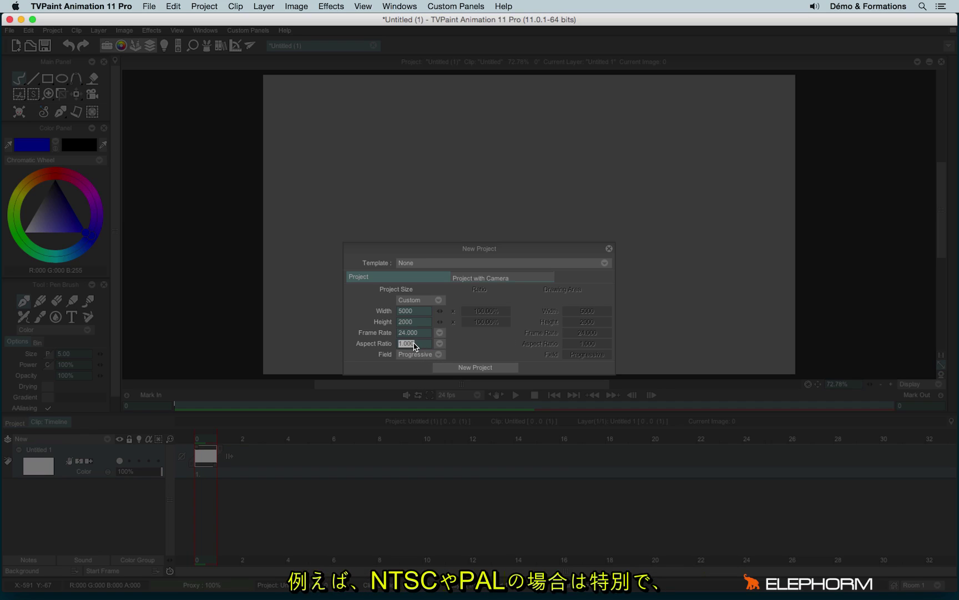
Apply the NTSC D1 16:9 Progressive project size preset
{"action": "left_click", "coordinate": [437, 302]}
{"action": "mouse_move", "coordinate": [483, 342]}
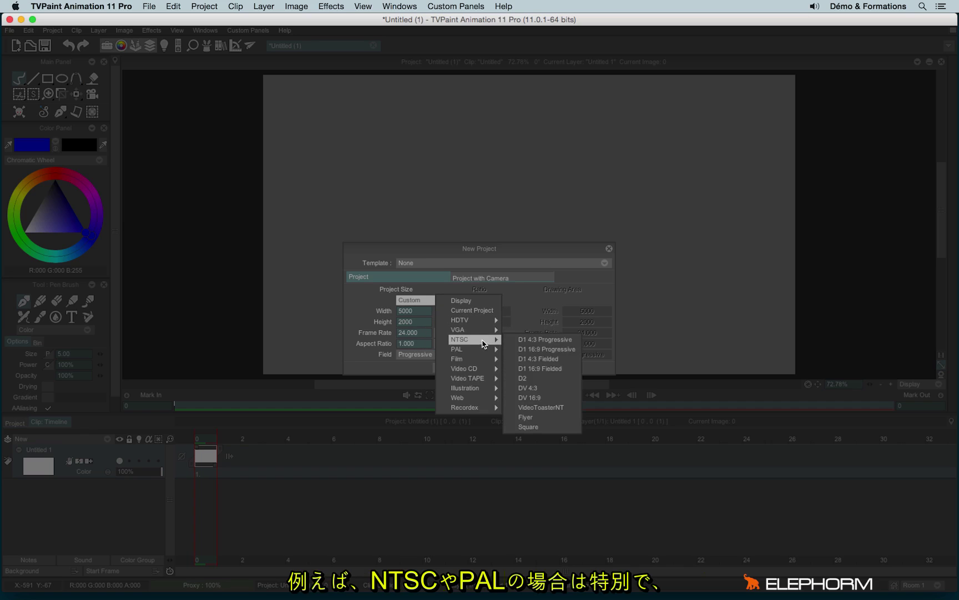
{"action": "left_click", "coordinate": [555, 349]}
Change the pixel aspect ratio from 0.833 to square 1.000
{"action": "double_click", "coordinate": [408, 343]}
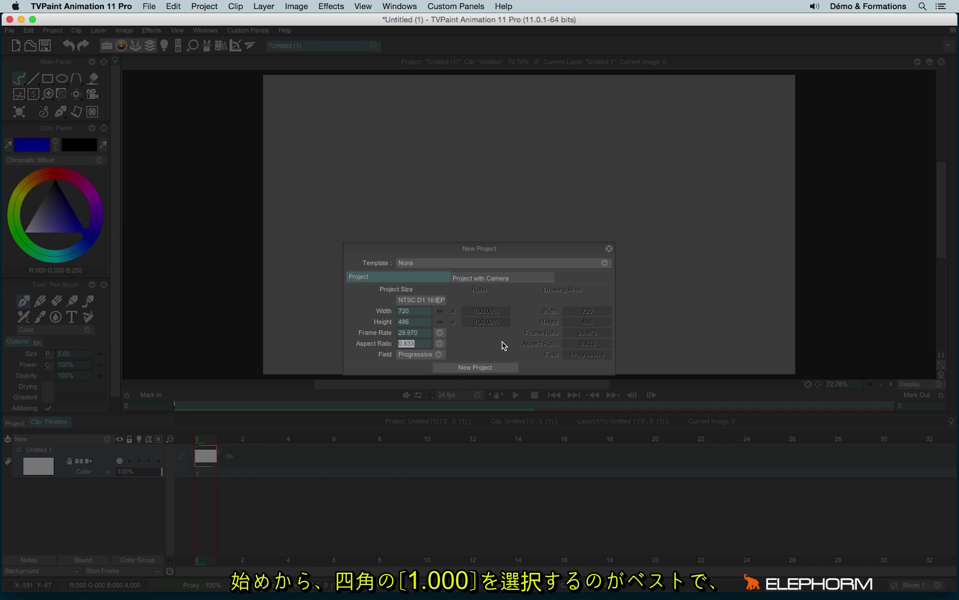
{"action": "left_click", "coordinate": [424, 344]}
{"action": "left_click_drag", "start_coordinate": [424, 348], "coordinate": [359, 350]}
{"action": "key", "text": "BackSpace"}
{"action": "type", "text": "1"}
{"action": "key", "text": "Return"}
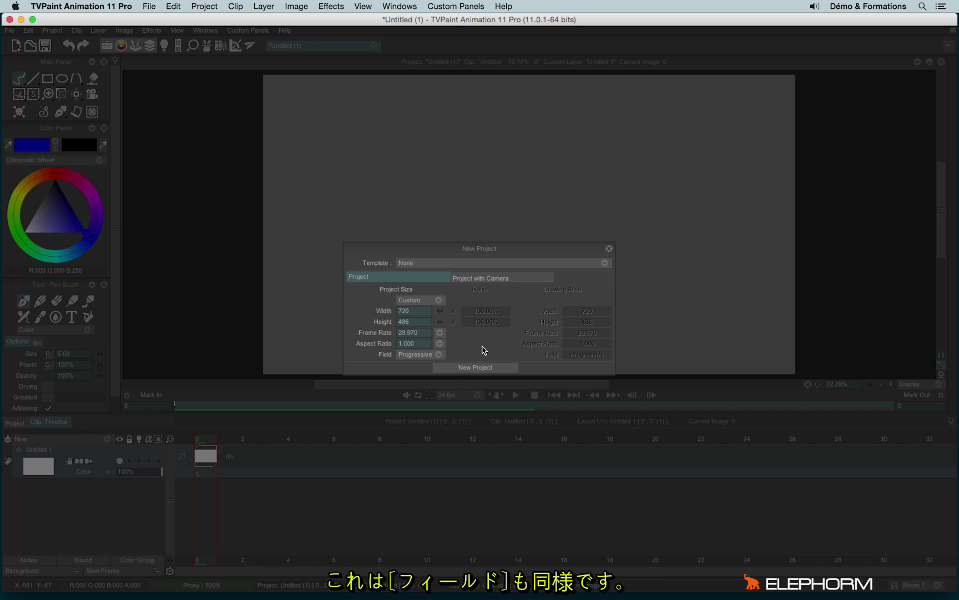
{"action": "left_click", "coordinate": [409, 356]}
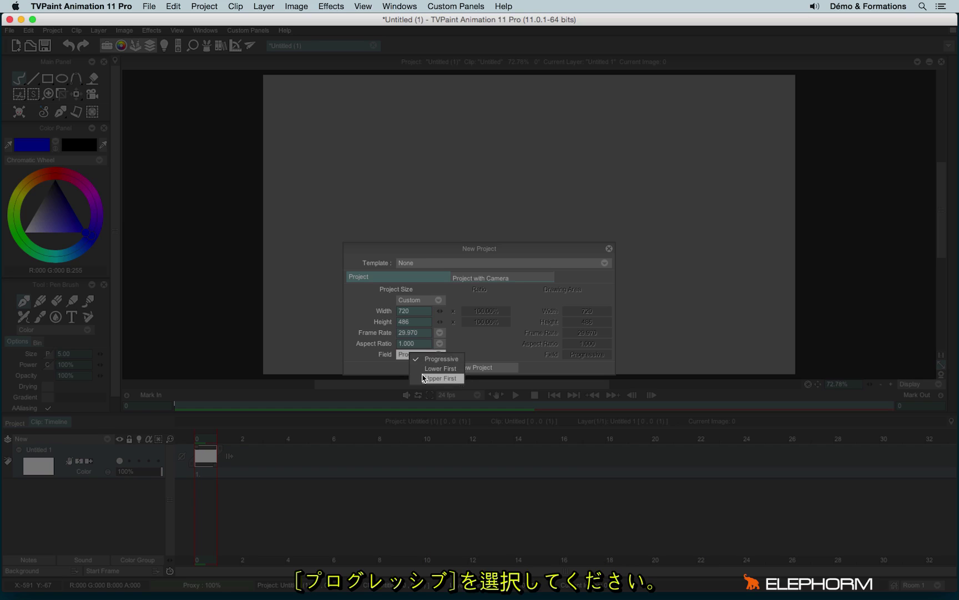
{"action": "left_click", "coordinate": [487, 351]}
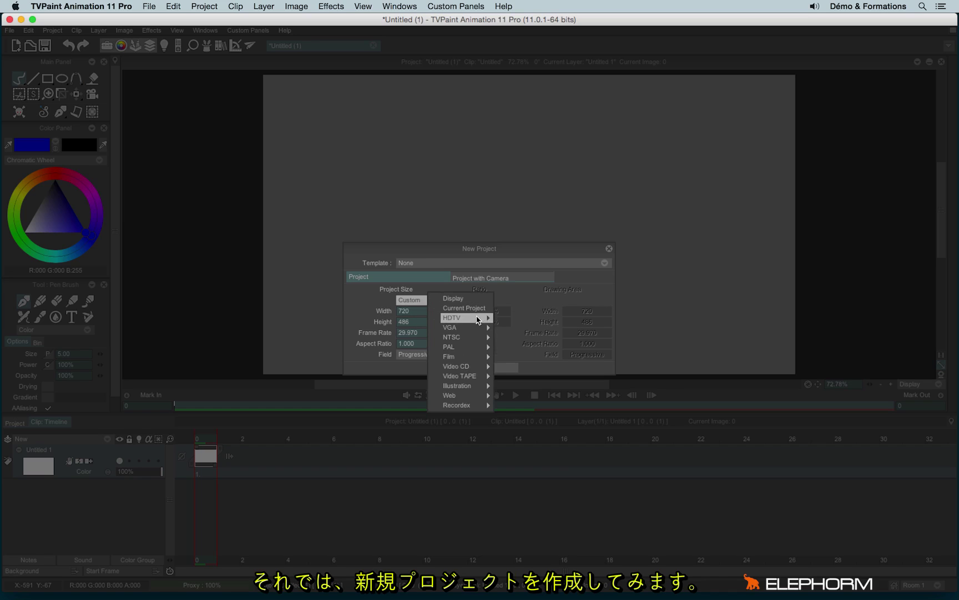
Create a 5000×1000 project, Untitled (2), after choosing a frame rate
{"action": "left_click", "coordinate": [407, 313]}
{"action": "type", "text": "5000"}
{"action": "left_click", "coordinate": [407, 322]}
{"action": "type", "text": "1000"}
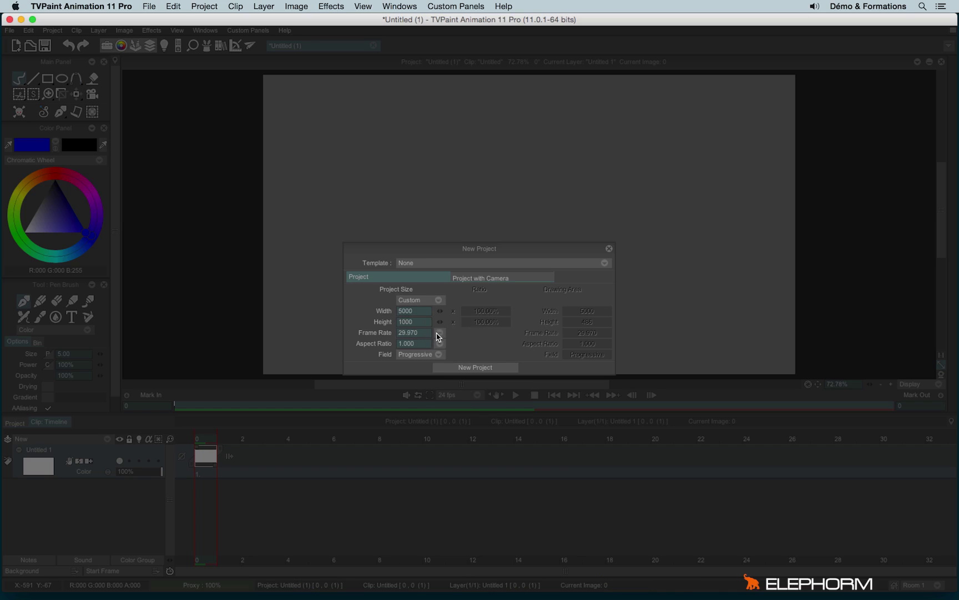
{"action": "left_click", "coordinate": [438, 337]}
{"action": "left_click", "coordinate": [460, 368]}
{"action": "left_click", "coordinate": [460, 370]}
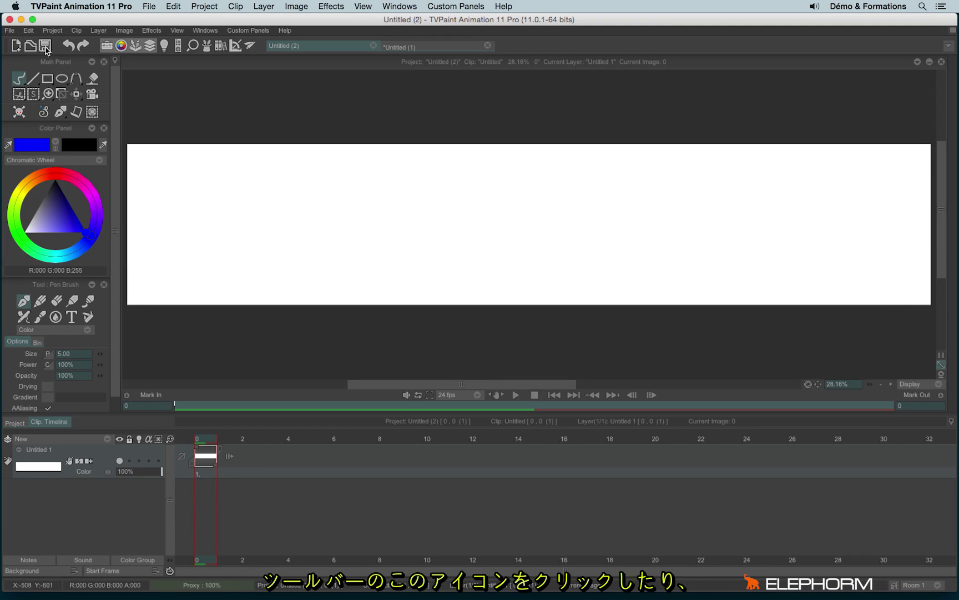
Save the blank 5000×1000 Untitled (2) project
{"action": "left_click", "coordinate": [10, 31]}
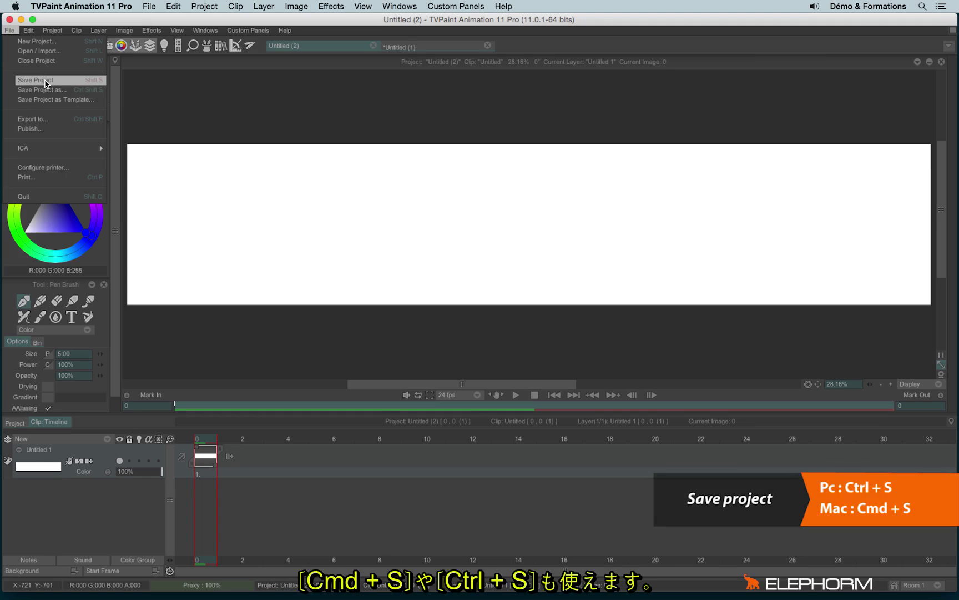
{"action": "left_click", "coordinate": [180, 31]}
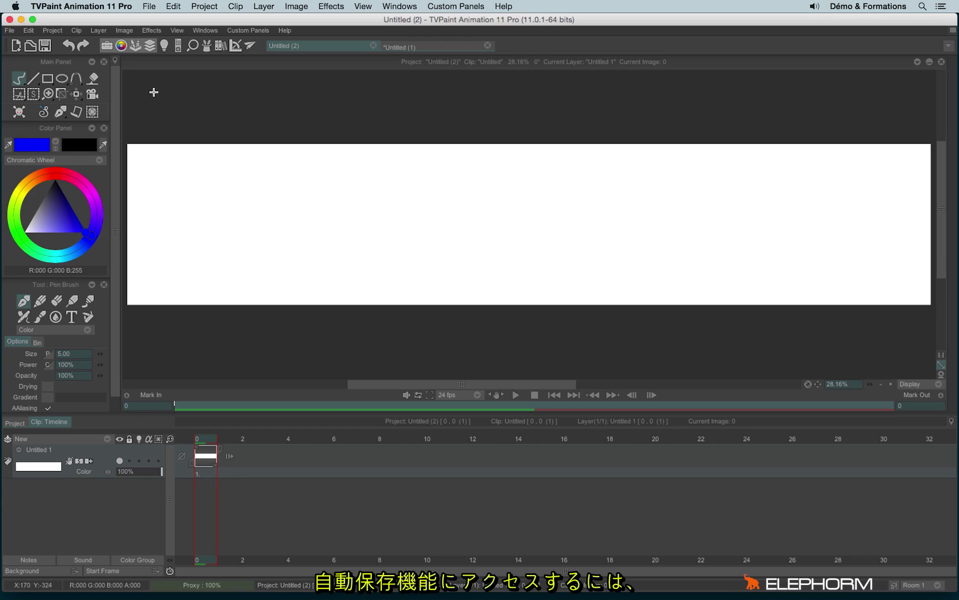
Open Edit > Preferences and show its Save settings
{"action": "left_click", "coordinate": [30, 32]}
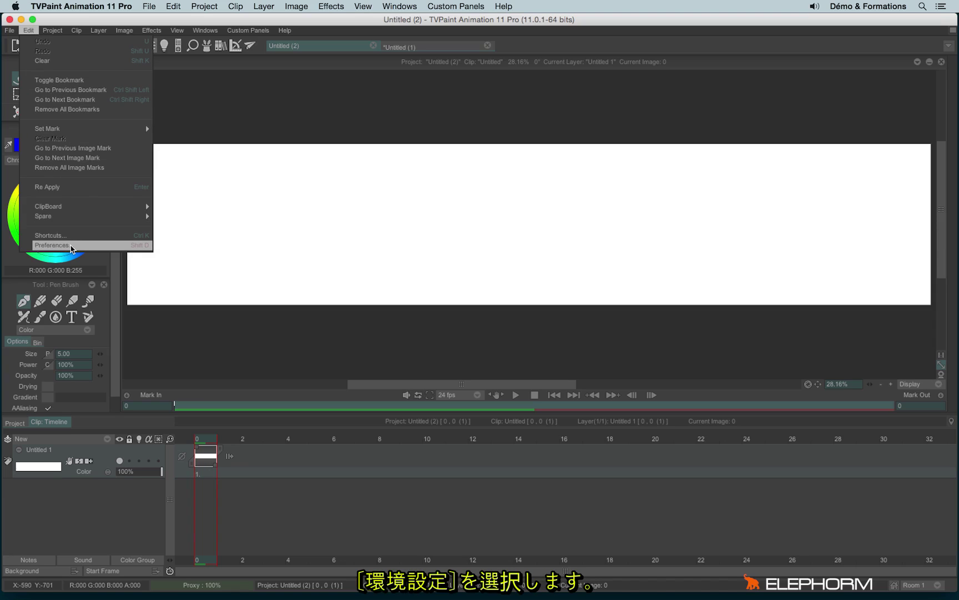
{"action": "left_click", "coordinate": [130, 246]}
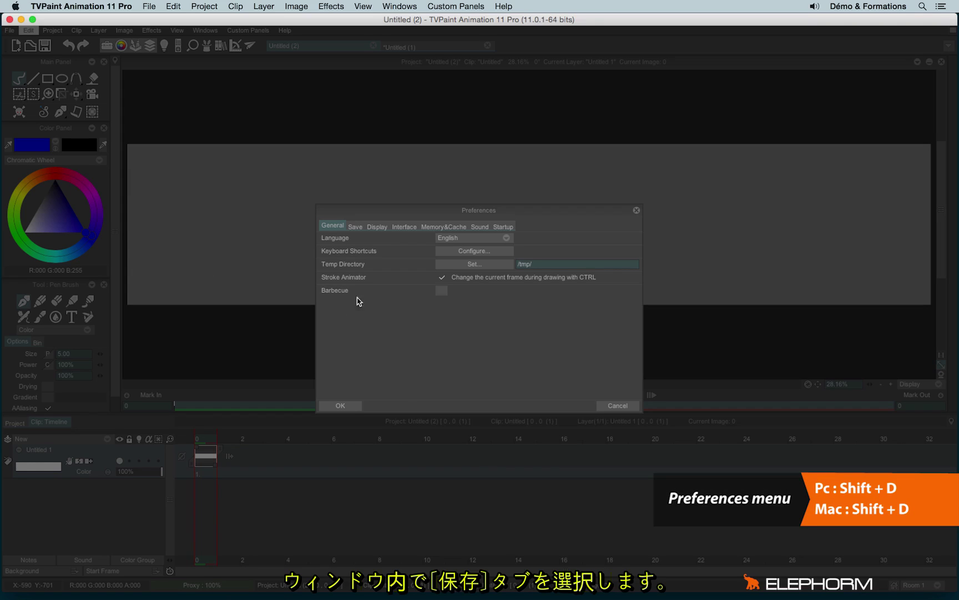
{"action": "left_click", "coordinate": [355, 226]}
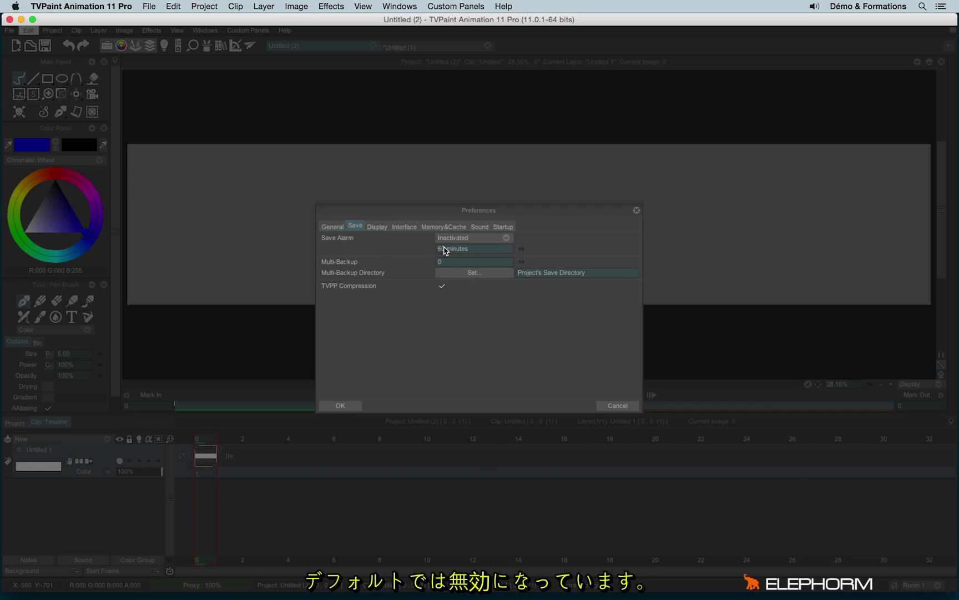
Leave Save Alarm Inactivated and change its interval from 60 to 27 minutes
{"action": "left_click", "coordinate": [479, 240]}
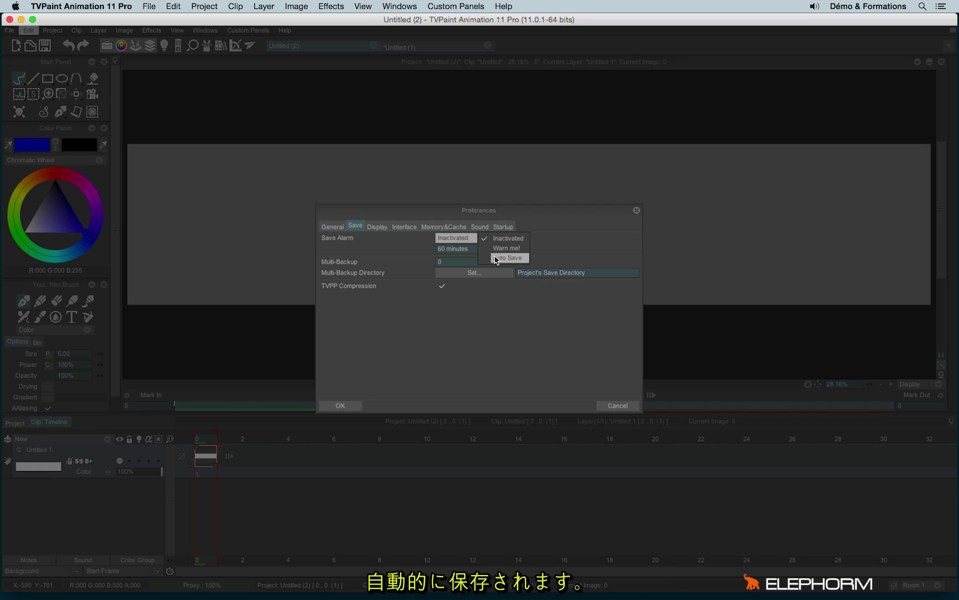
{"action": "left_click", "coordinate": [403, 243]}
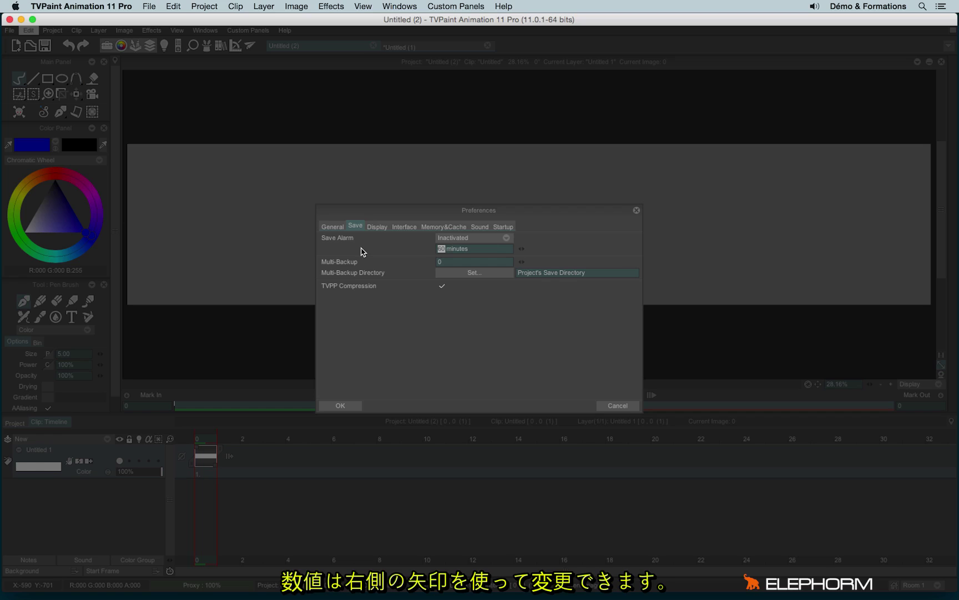
{"action": "type", "text": "10"}
{"action": "mouse_move", "coordinate": [522, 250]}
{"action": "left_mouse_down"}
{"action": "mouse_move", "coordinate": [514, 253]}
{"action": "mouse_move", "coordinate": [541, 253]}
{"action": "left_mouse_up"}
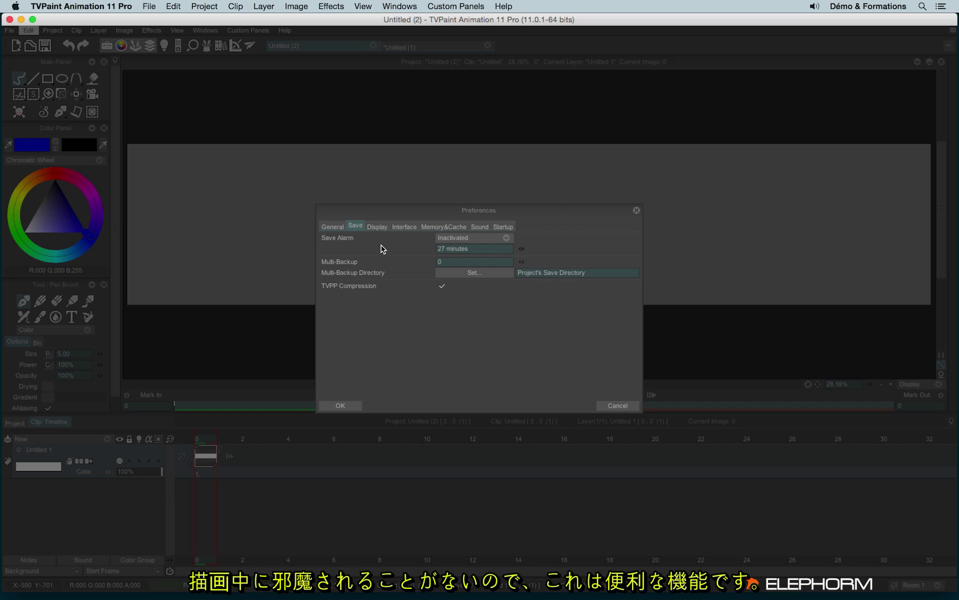
Switch Save Alarm to Auto Save, set Multi-Backup to 99, and confirm with OK
{"action": "left_click", "coordinate": [492, 239]}
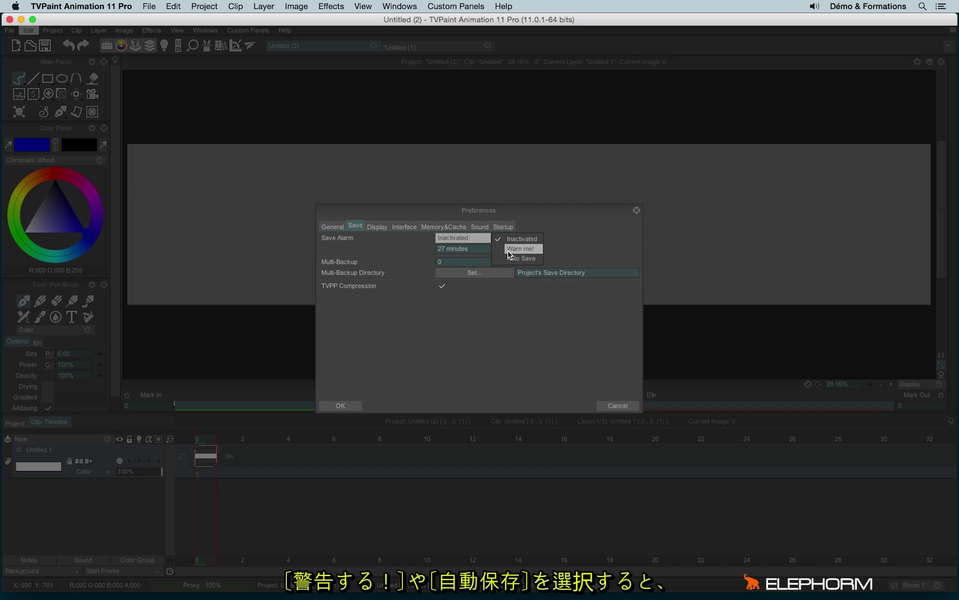
{"action": "left_click", "coordinate": [510, 259]}
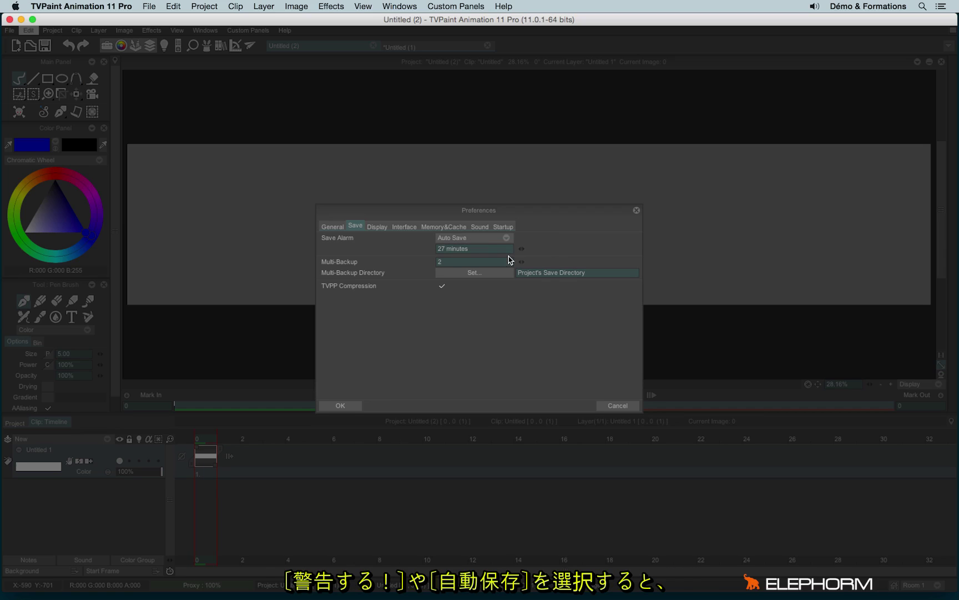
{"action": "left_click", "coordinate": [448, 265]}
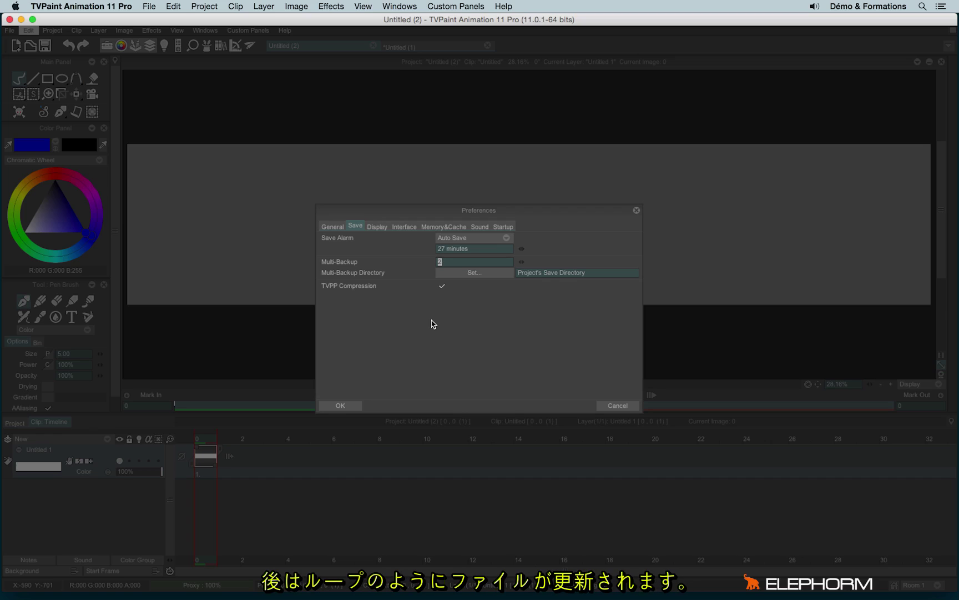
{"action": "type", "text": "99"}
{"action": "key", "text": "Return"}
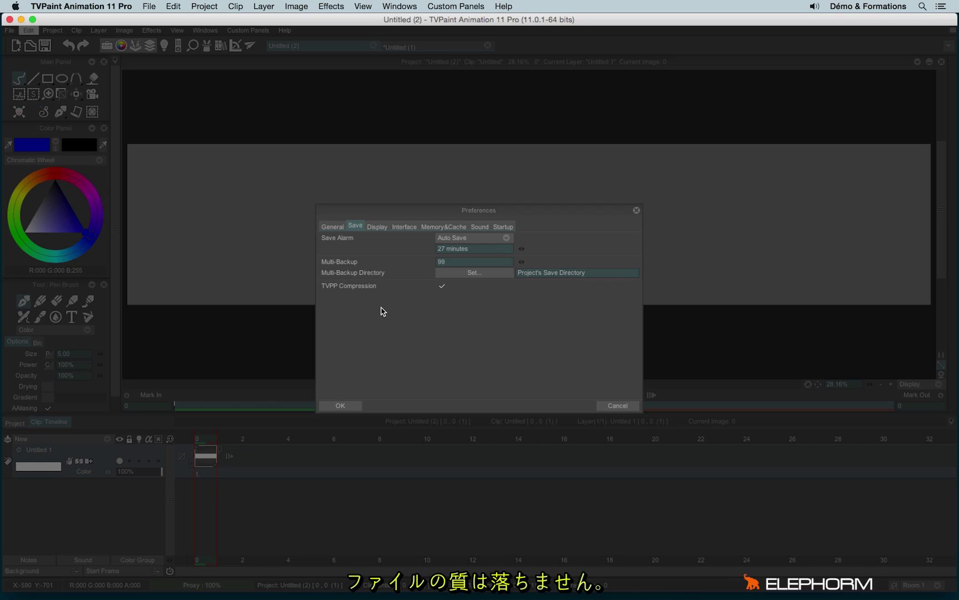
{"action": "left_click", "coordinate": [341, 406]}
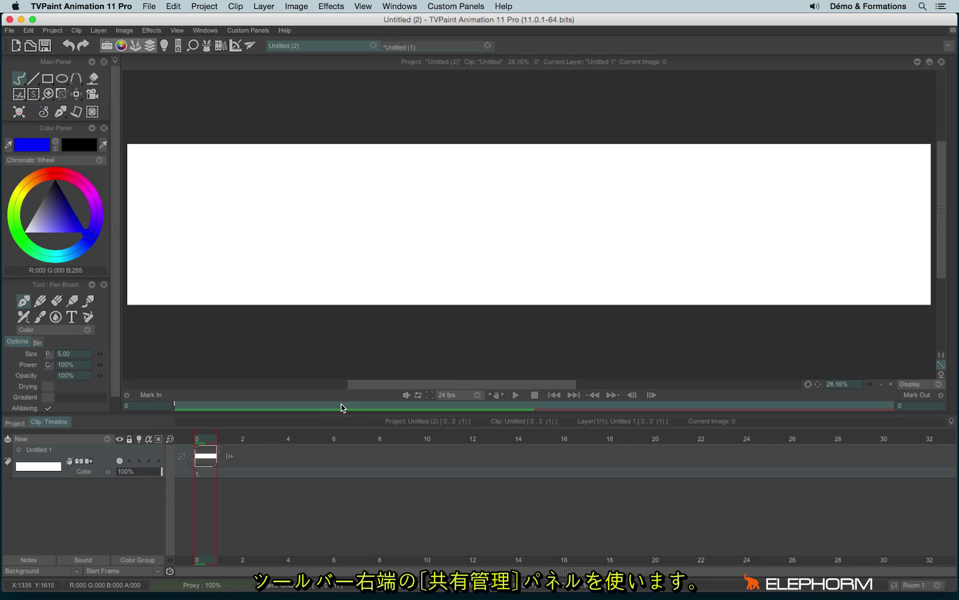
In the Share Manager, replace the default Identifier with the user's own name
{"action": "left_click", "coordinate": [251, 45]}
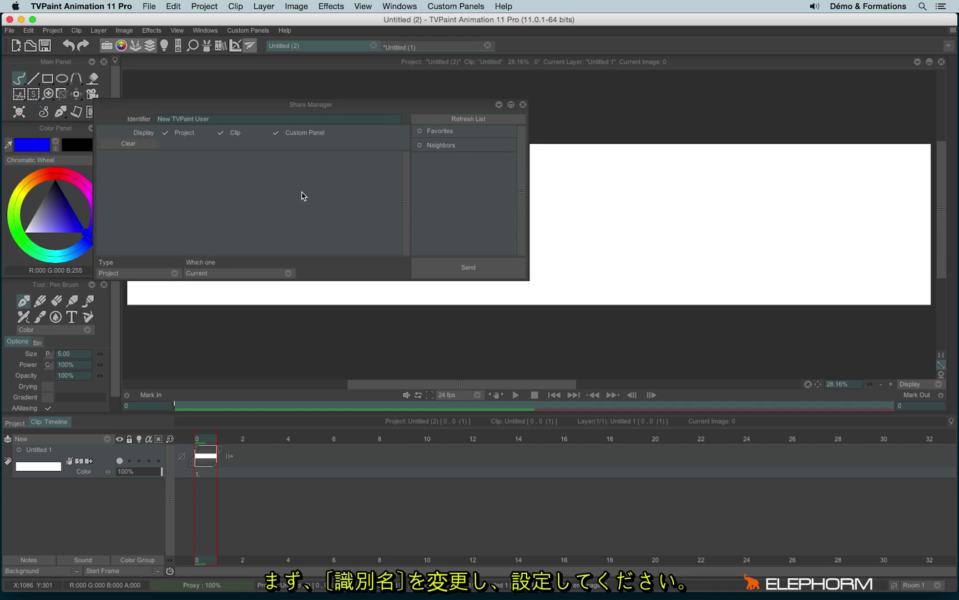
{"action": "left_click", "coordinate": [215, 119]}
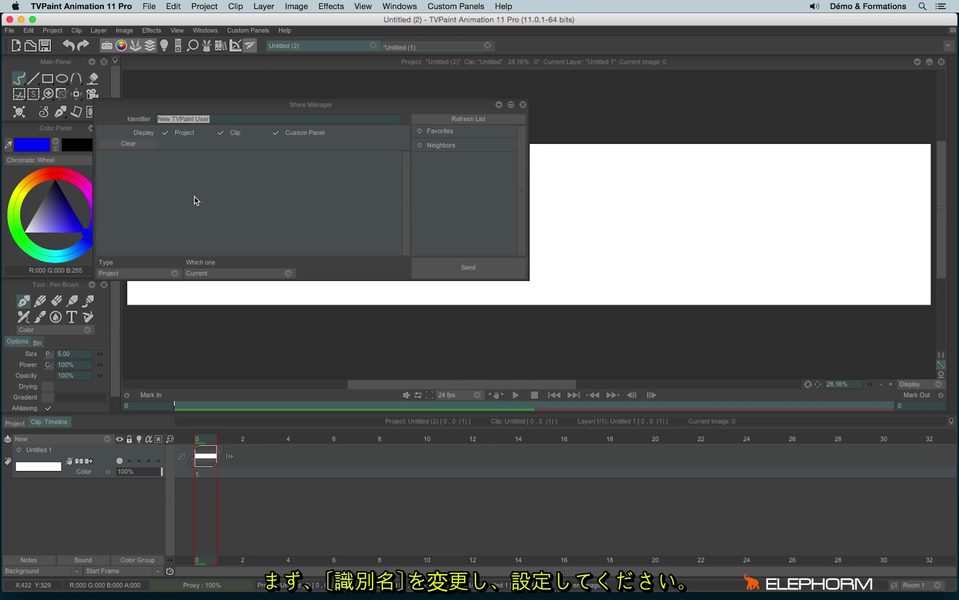
{"action": "type", "text": "Elodie"}
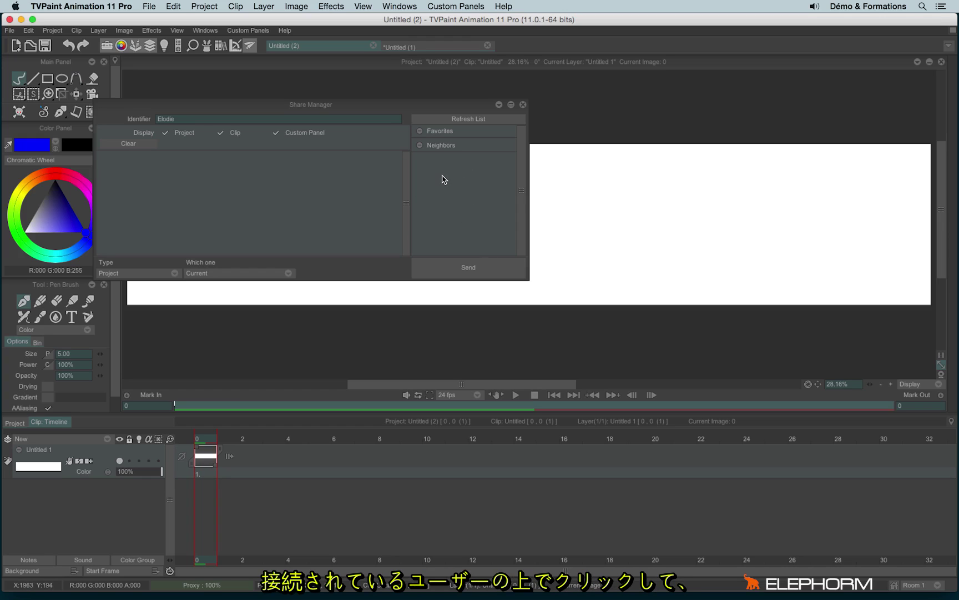
{"action": "left_click", "coordinate": [134, 275]}
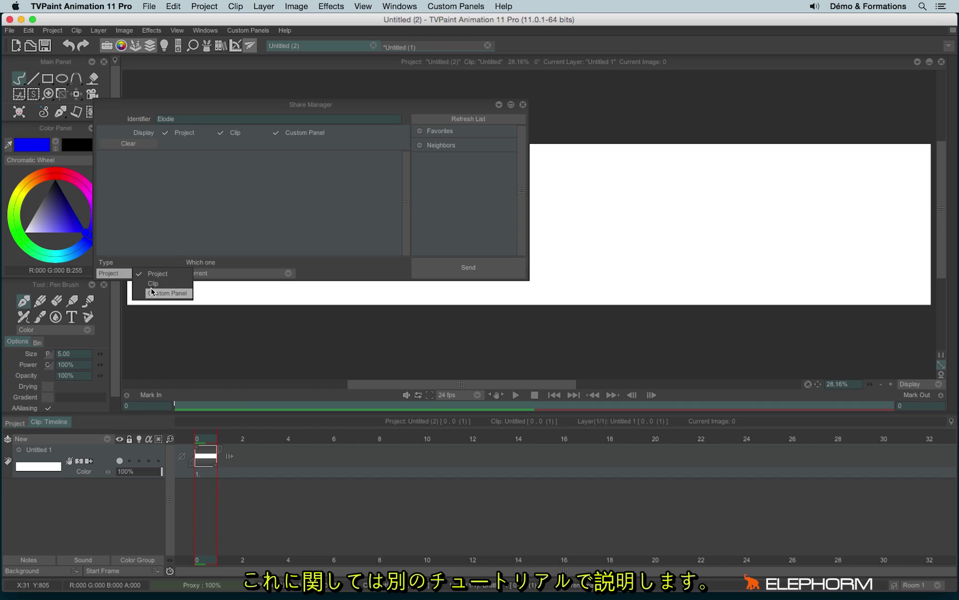
{"action": "left_click", "coordinate": [159, 273]}
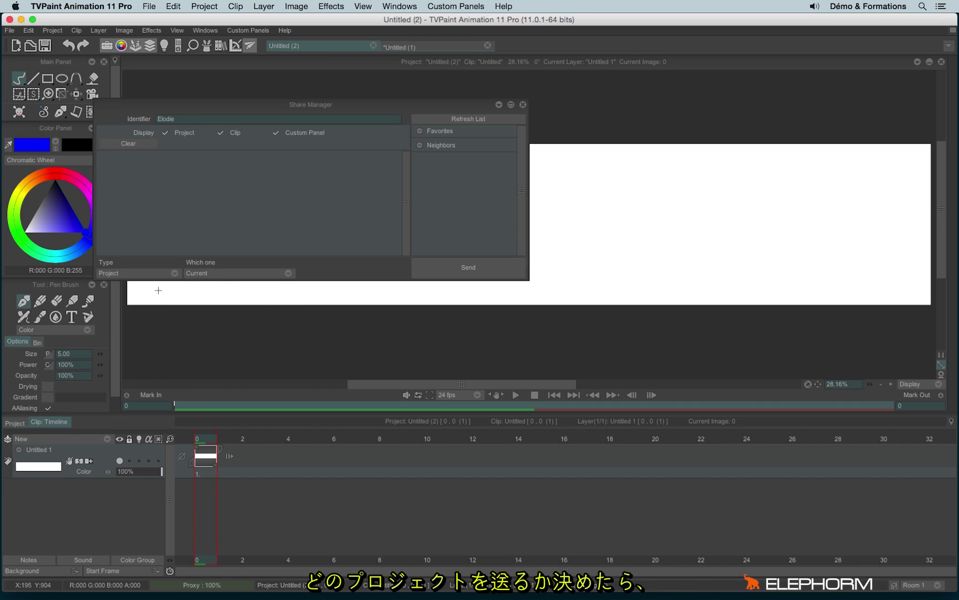
{"action": "left_click", "coordinate": [210, 274]}
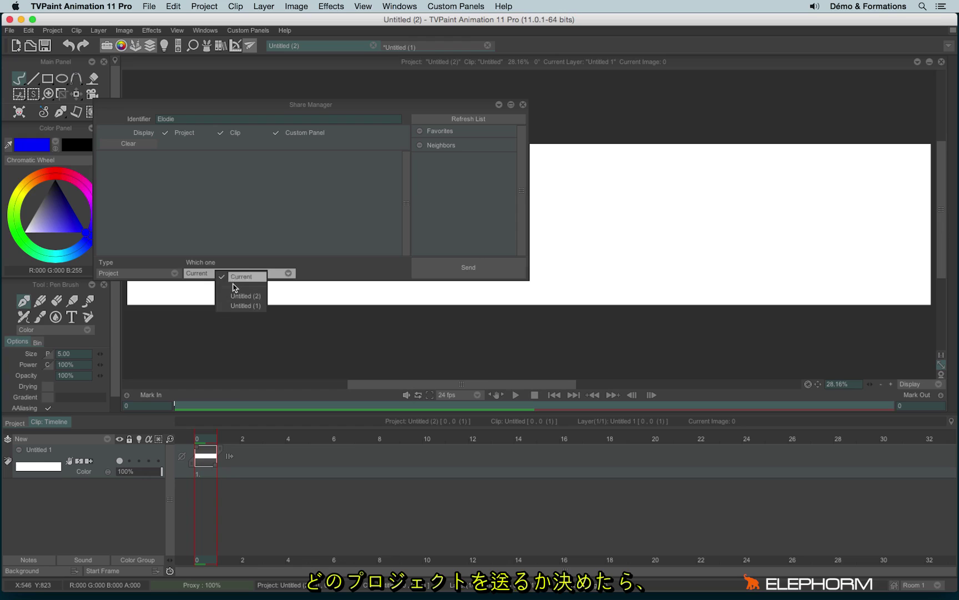